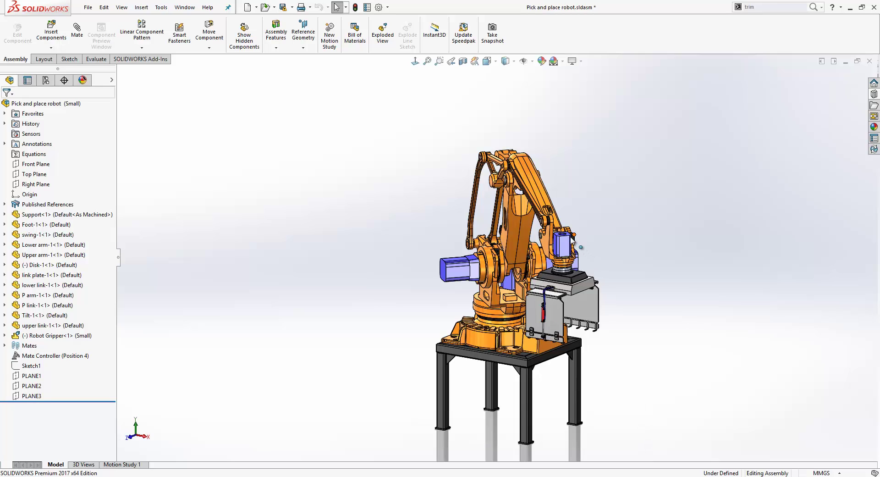
# Drag the Tilt-1 link so the arm and gripper take a new pose
pyautogui.moveTo(567, 248); pyautogui.dragTo(568, 281)
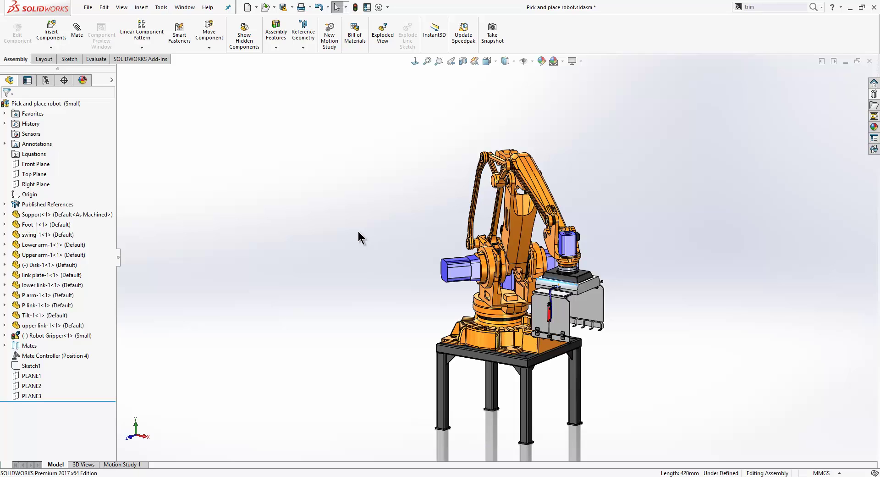
# Open the Mate Controller feature for editing from its right-click menu
pyautogui.click(65, 357)
pyautogui.rightClick(66, 358)
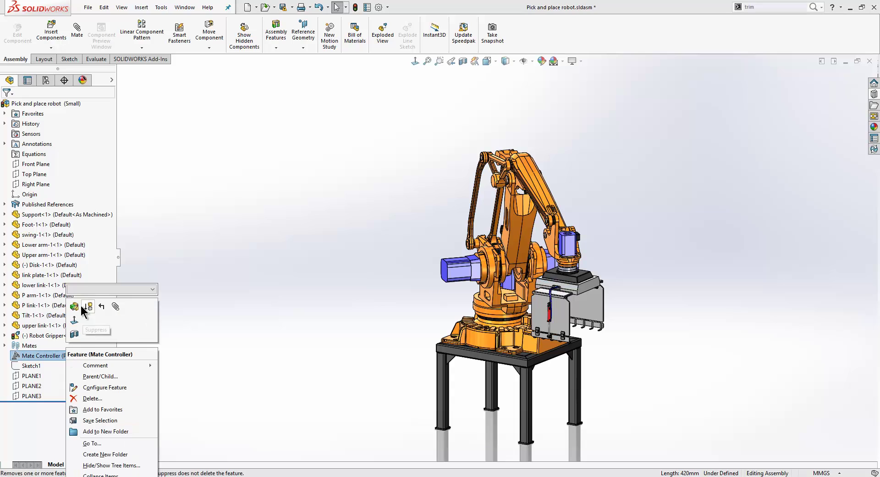
pyautogui.click(74, 305)
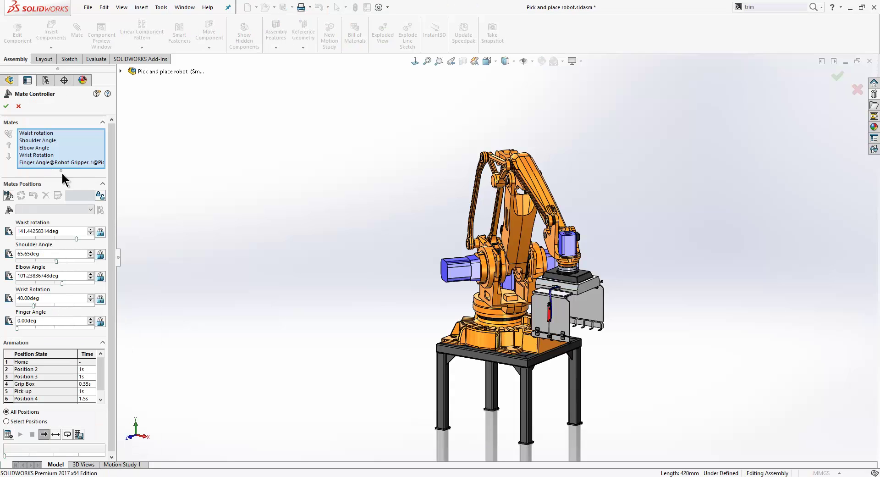
# Highlight the Waist rotation, Shoulder Angle, Elbow Angle, Wrist Rotation and Finger Angle mates in turn
pyautogui.click(39, 134)
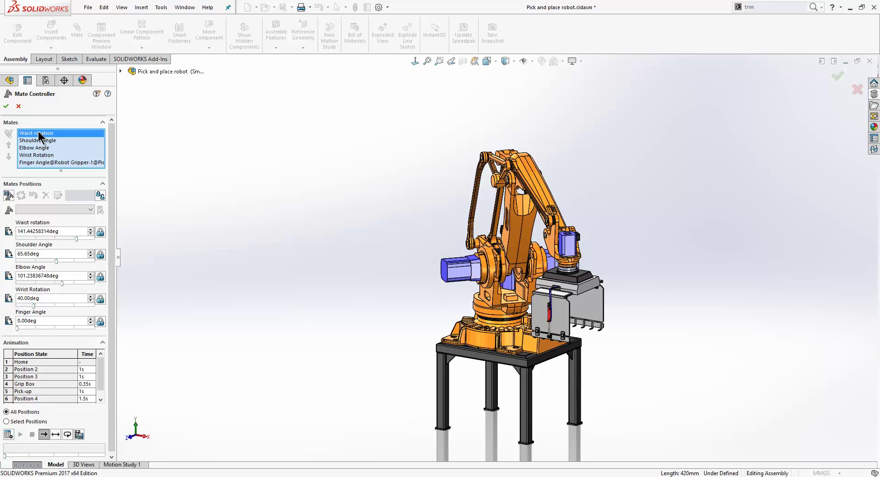
pyautogui.click(39, 141)
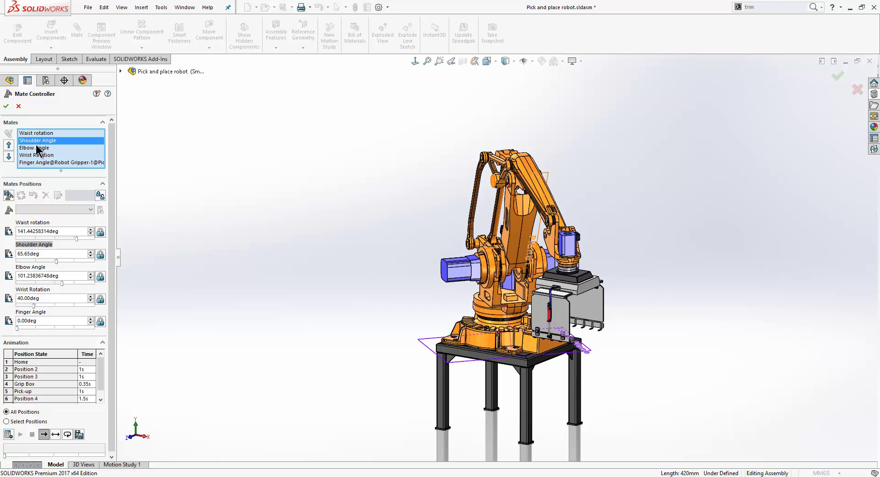
pyautogui.click(38, 148)
pyautogui.click(36, 155)
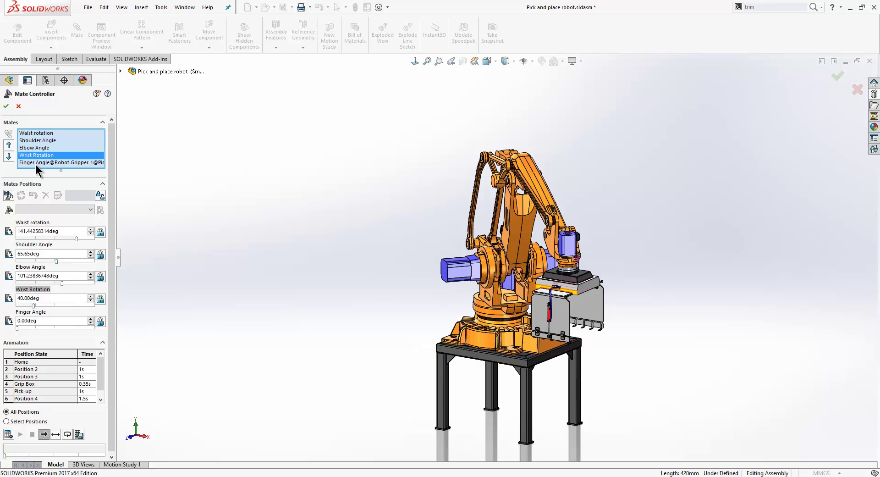
pyautogui.click(34, 163)
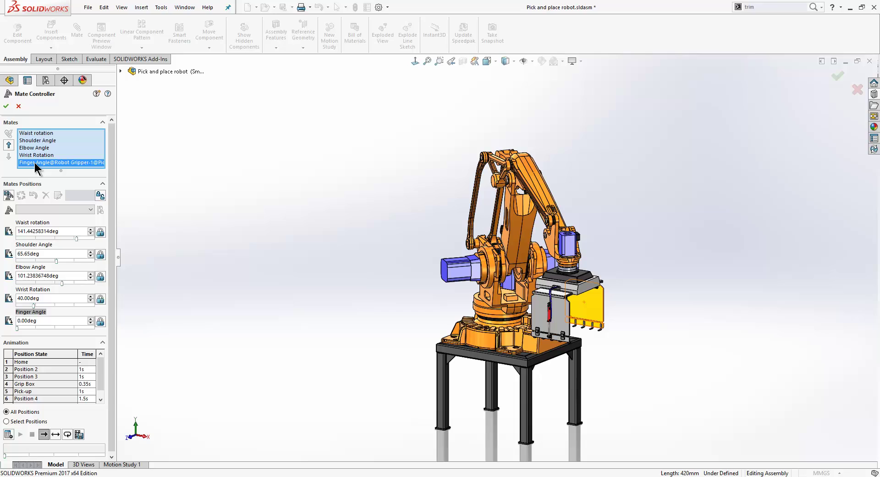
# Preview the robot at the Home, Position 2 and Position 3 saved positions
pyautogui.click(27, 209)
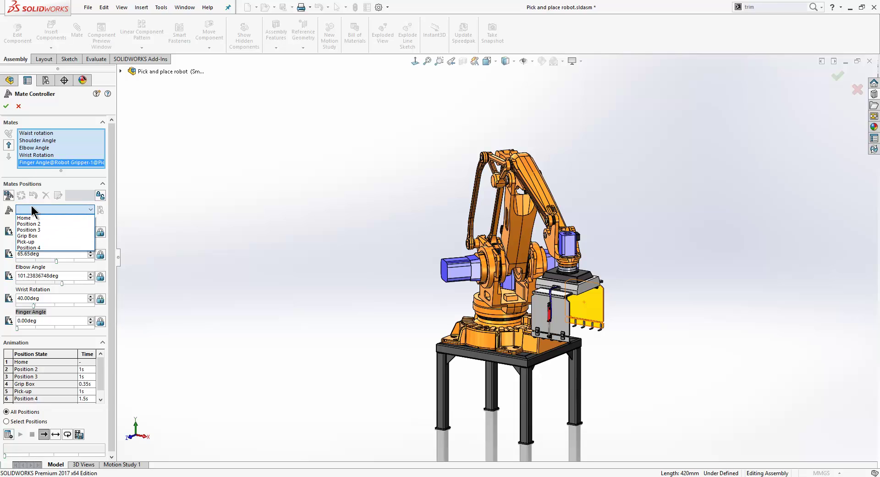
pyautogui.click(36, 217)
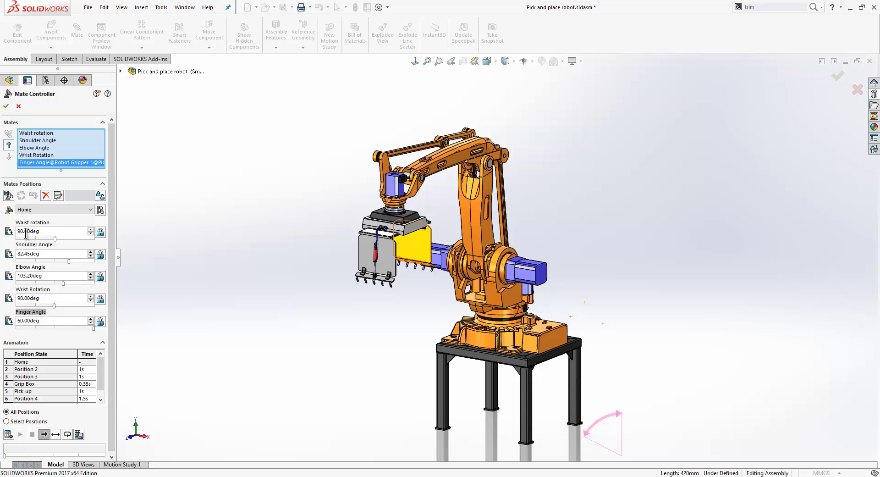
pyautogui.click(30, 210)
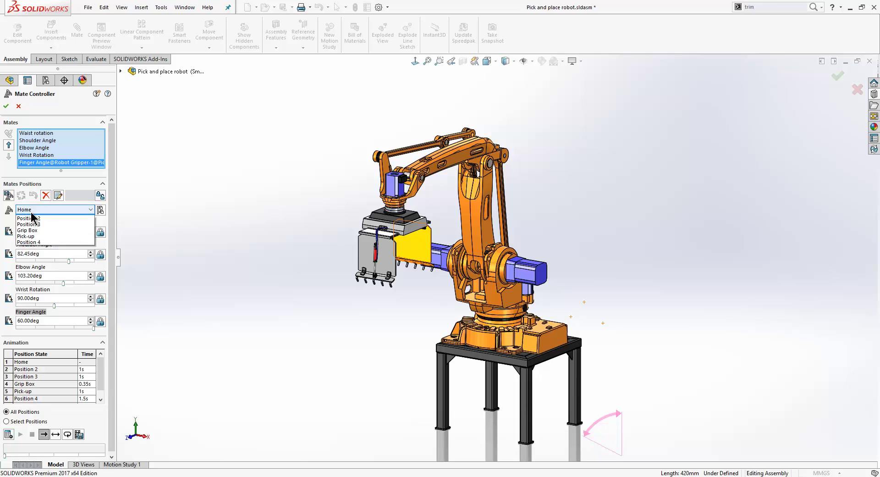
pyautogui.click(28, 224)
pyautogui.click(29, 212)
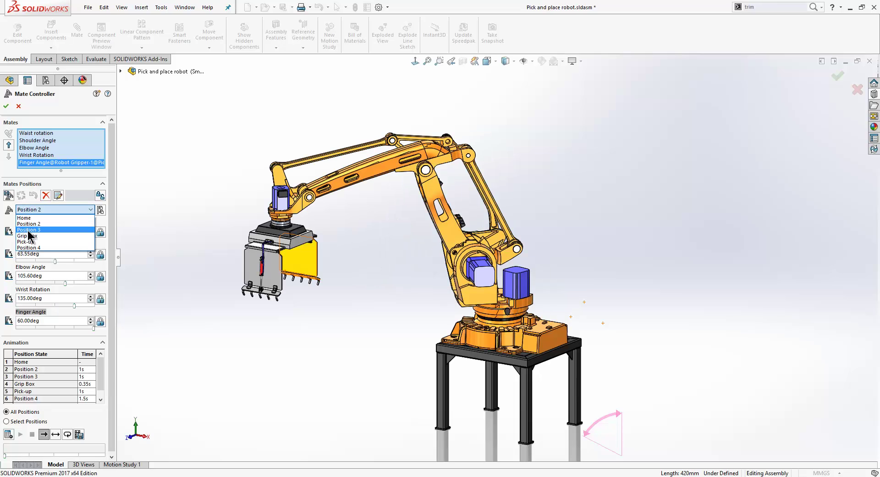
pyautogui.click(28, 230)
# Preview the Grip Box and Pick-up positions, ending at Position 4
pyautogui.click(29, 211)
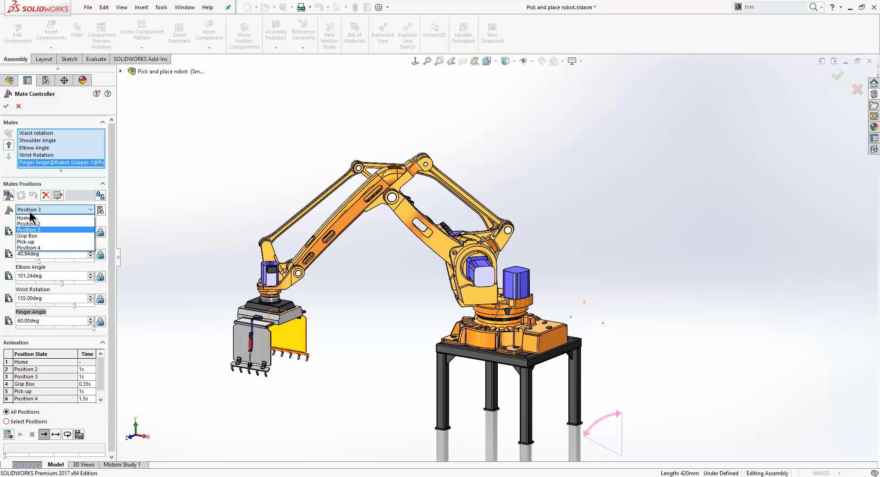
pyautogui.click(29, 236)
pyautogui.click(30, 210)
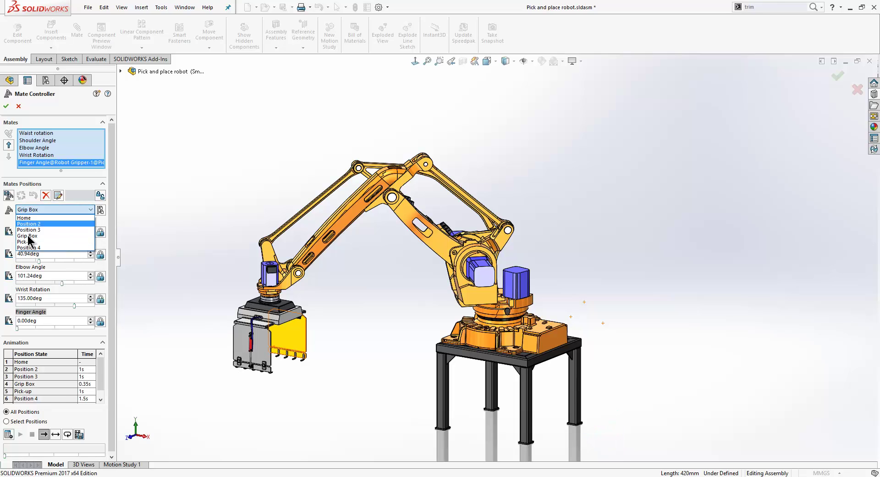
pyautogui.click(27, 241)
pyautogui.click(29, 212)
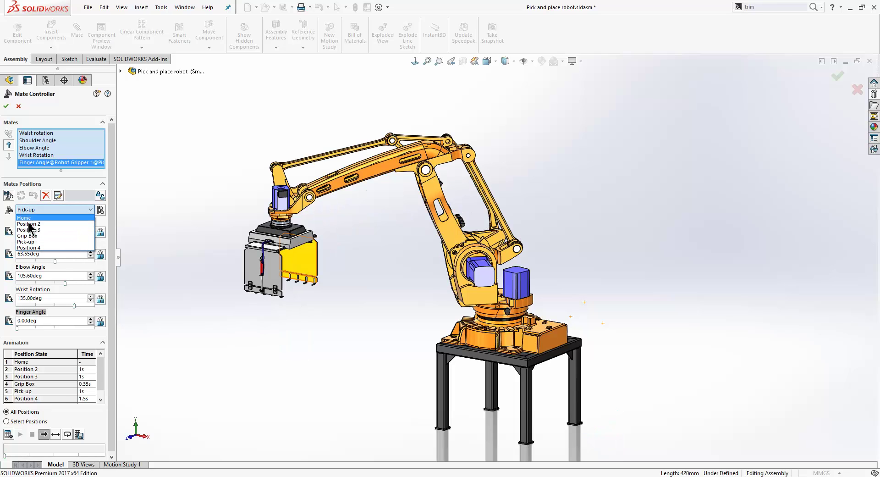
pyautogui.click(28, 249)
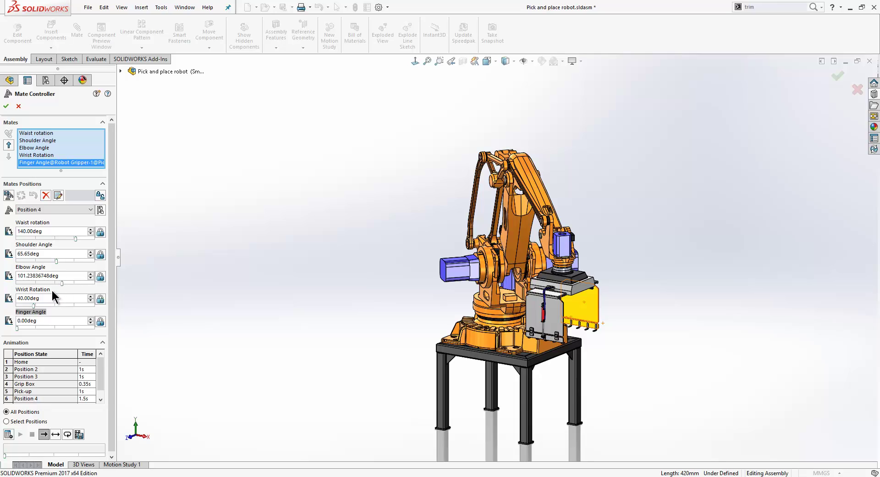
# Set Shoulder Angle to 31° and save it as a new position named 'Place'
pyautogui.moveTo(56, 261); pyautogui.dragTo(32, 263)
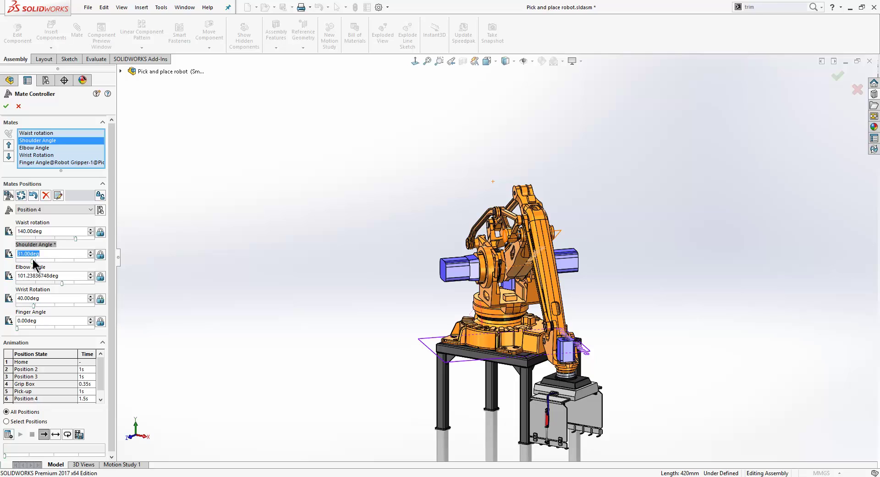
pyautogui.click(8, 195)
pyautogui.write('Place')
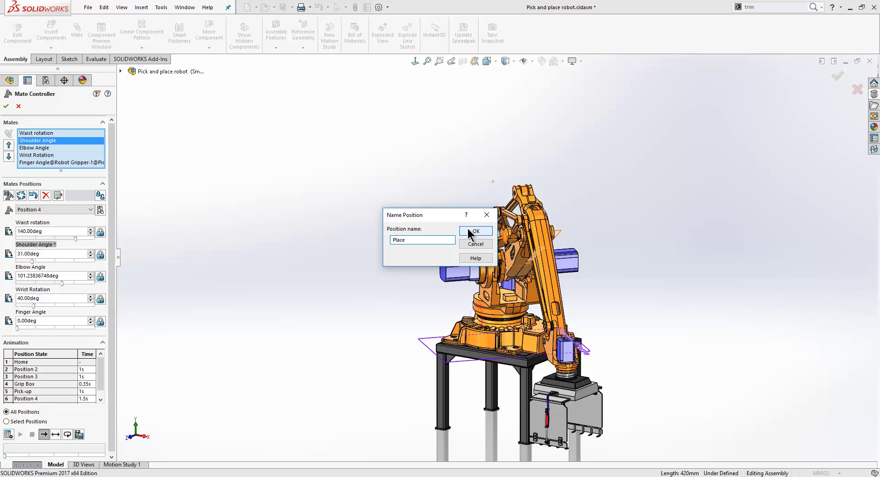
pyautogui.click(475, 230)
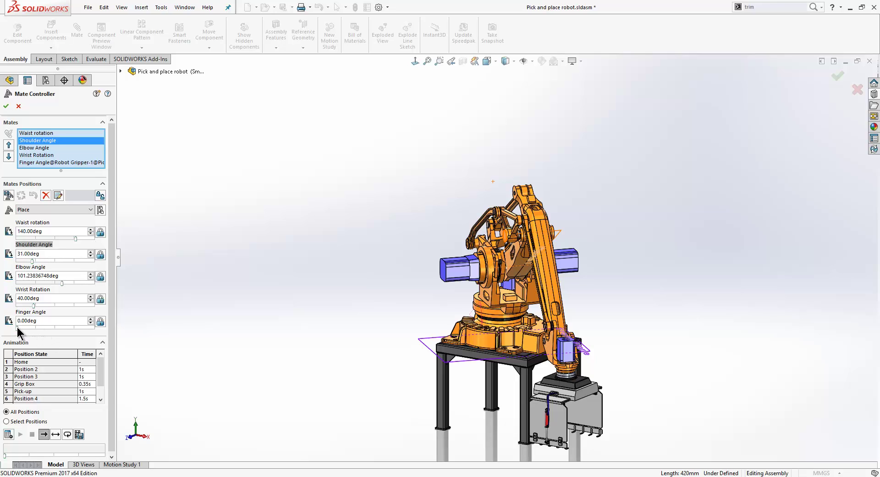
# Open Finger Angle to 60° and save the pose as position 'Open Grip'
pyautogui.moveTo(18, 327); pyautogui.dragTo(107, 324)
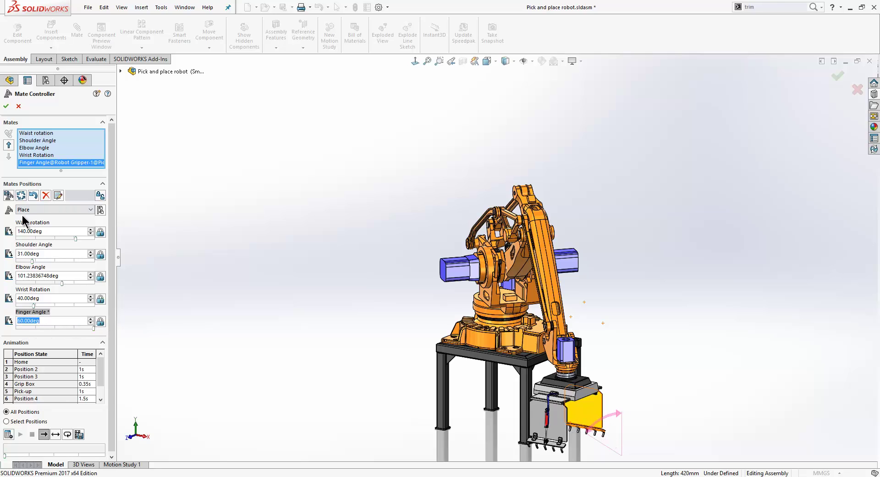
pyautogui.click(9, 196)
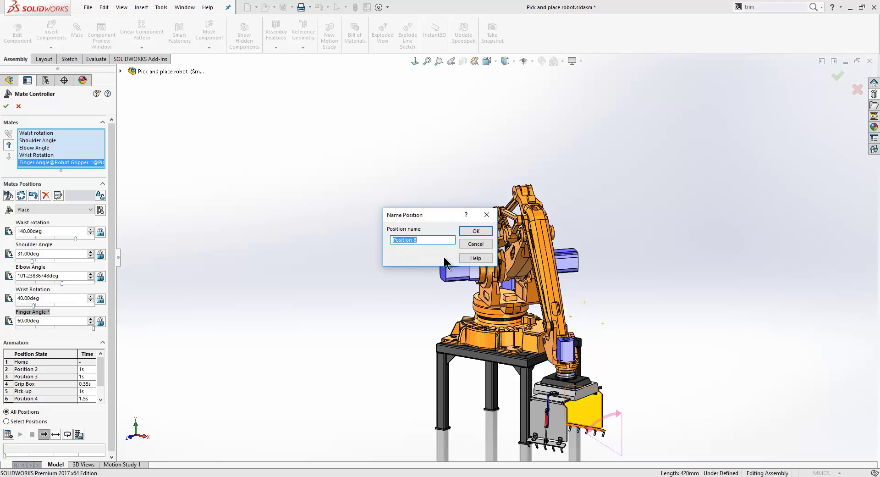
pyautogui.write('Open Grip')
pyautogui.click(476, 230)
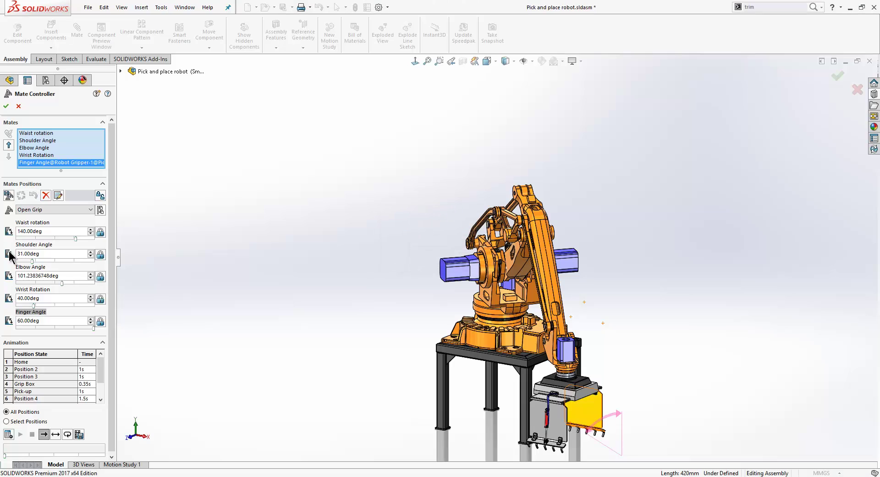
# Restore the Home pose and save it as a new position named 'Return'
pyautogui.click(50, 211)
pyautogui.click(41, 217)
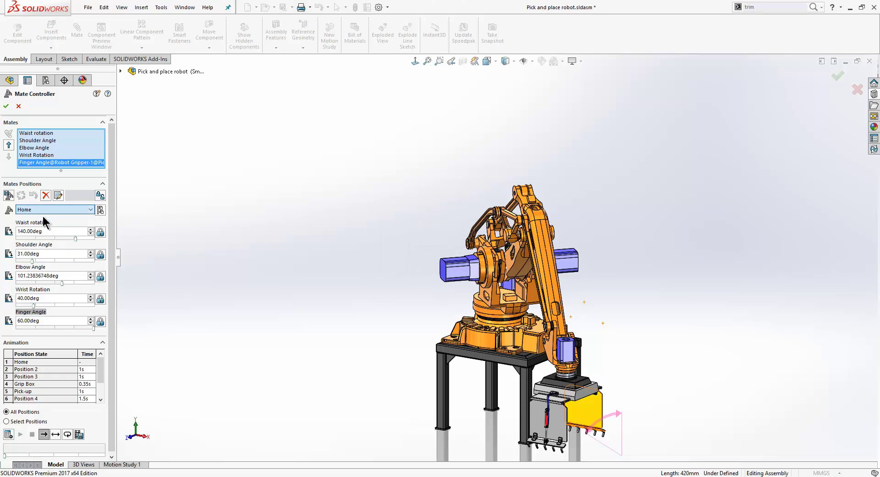
pyautogui.click(9, 196)
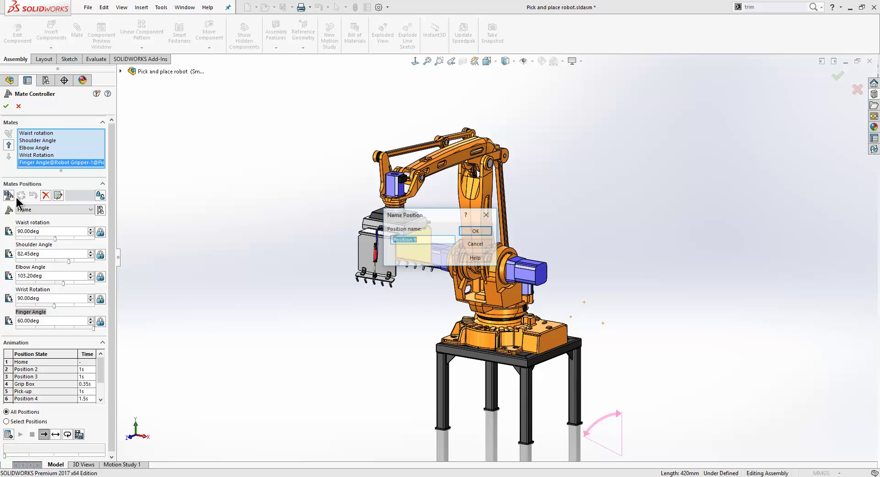
pyautogui.write('Return')
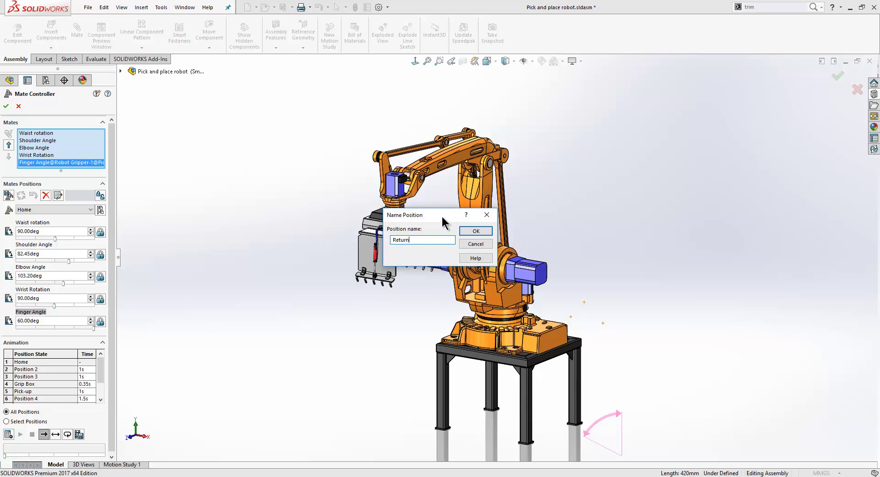
pyautogui.click(476, 231)
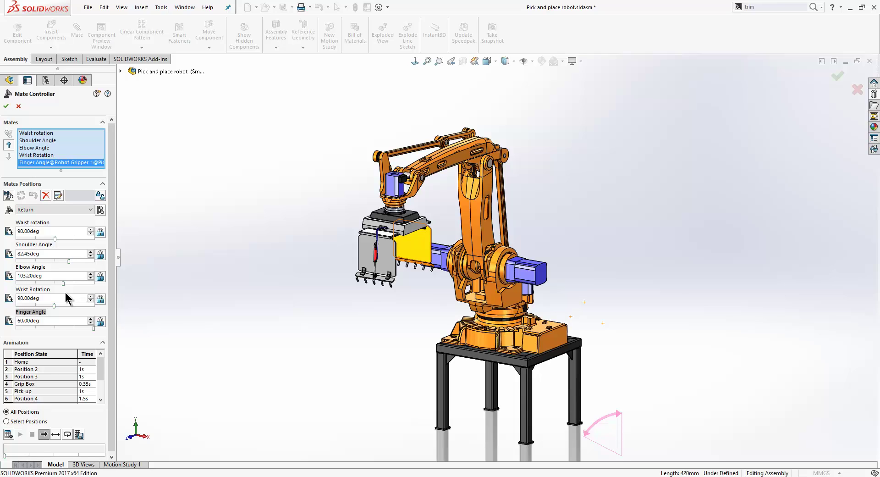
# Set the Place, Open Grip and Return step times to 1 s each in the Animation table
pyautogui.moveTo(109, 298); pyautogui.dragTo(110, 321)
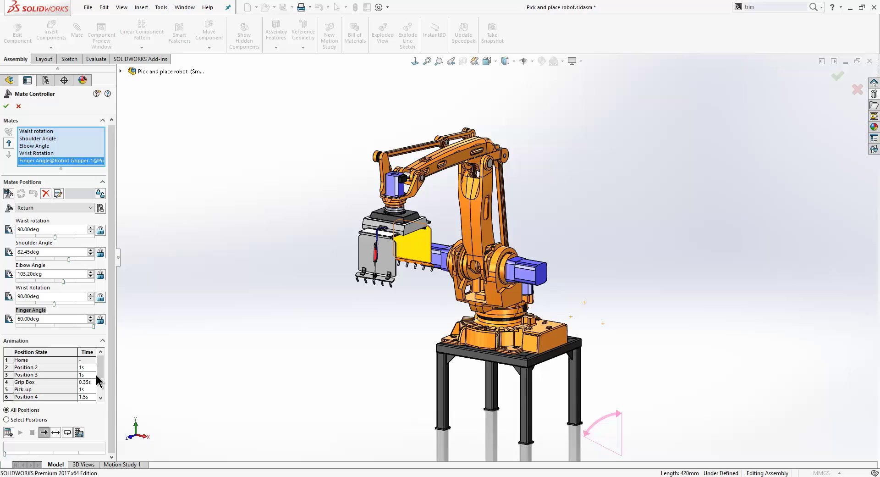
pyautogui.moveTo(96, 379); pyautogui.dragTo(98, 395)
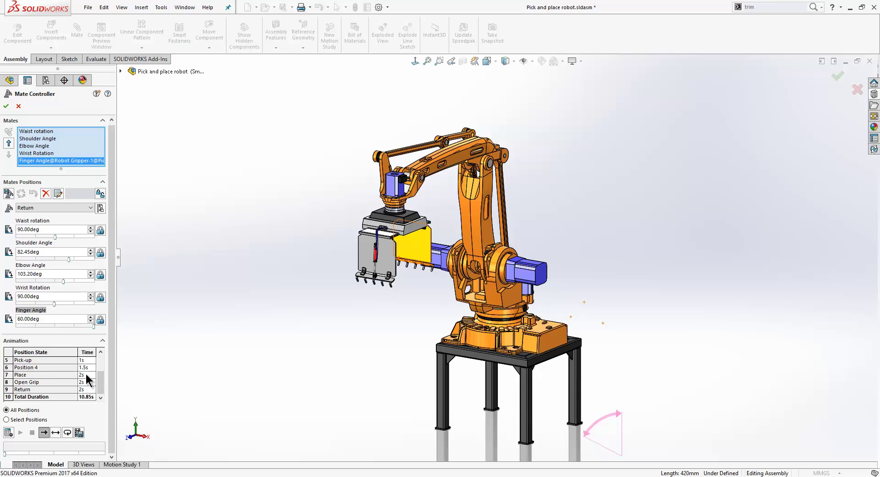
pyautogui.doubleClick(86, 374)
pyautogui.write('1')
pyautogui.doubleClick(84, 381)
pyautogui.write('1')
pyautogui.doubleClick(83, 389)
pyautogui.write('1')
pyautogui.press('Return')
# Calculate and play the position animation, accept the Mate Controller, and go to Motion Study 1
pyautogui.click(8, 433)
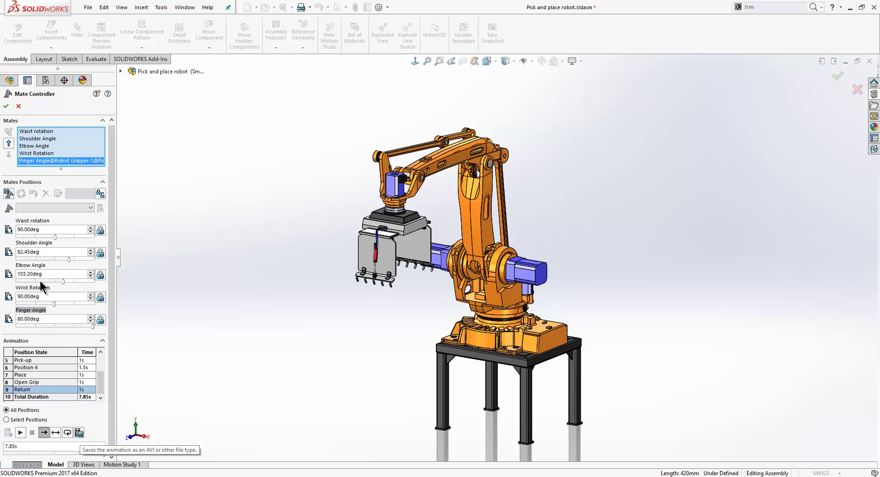
pyautogui.click(6, 106)
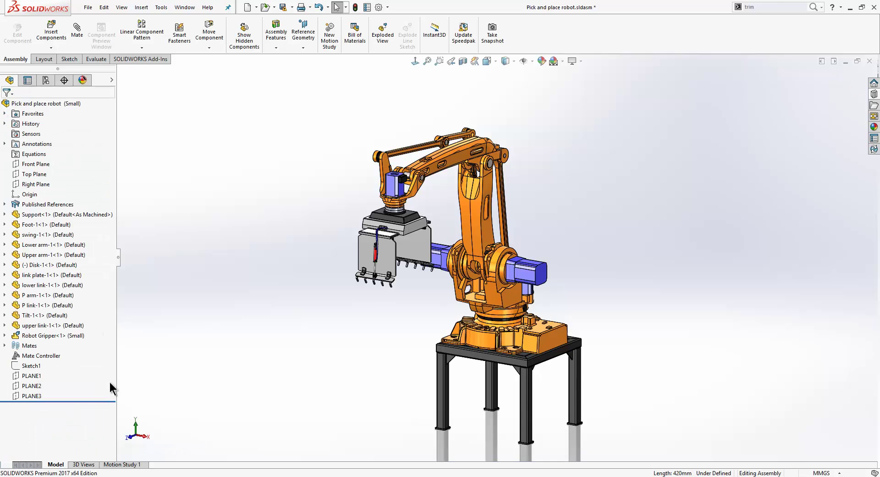
pyautogui.click(125, 463)
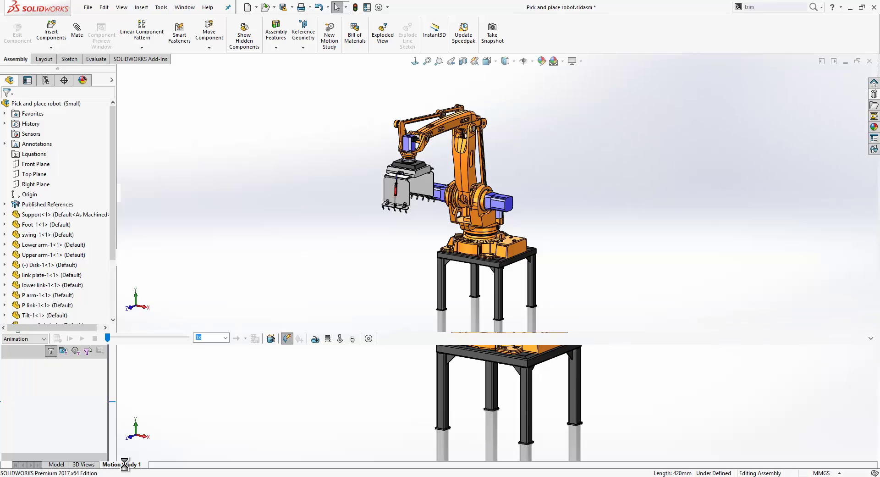
# Run the Animation Wizard to import the Mate Controller key points, starting at 0 seconds
pyautogui.click(271, 340)
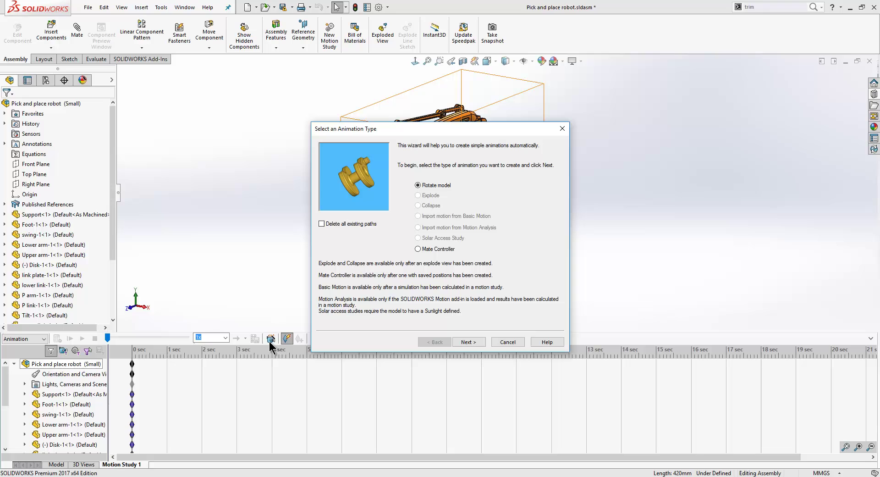
pyautogui.click(418, 250)
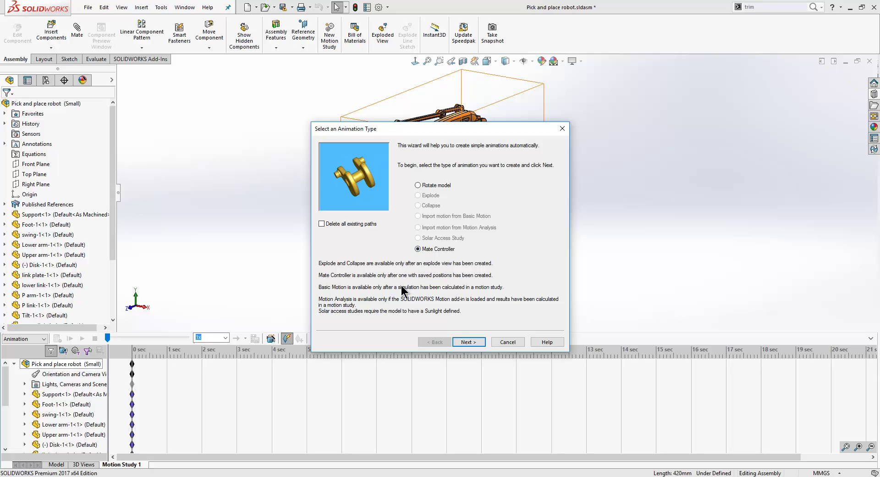
pyautogui.click(471, 345)
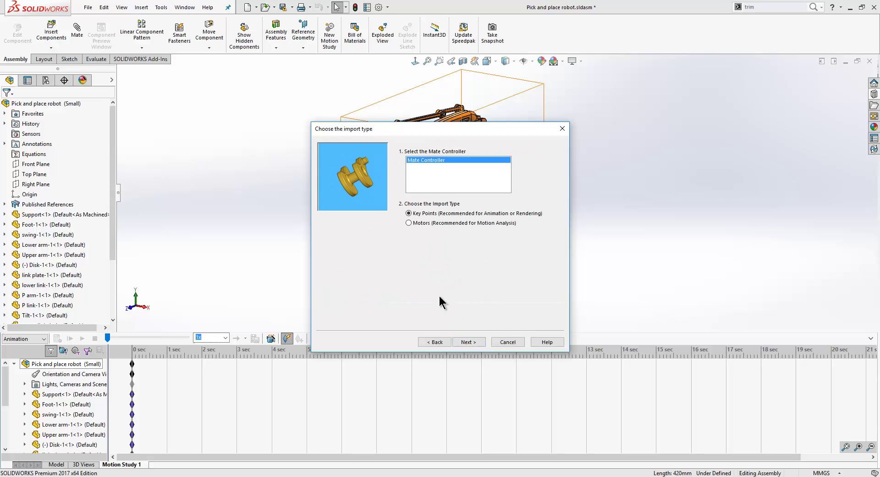
pyautogui.click(470, 343)
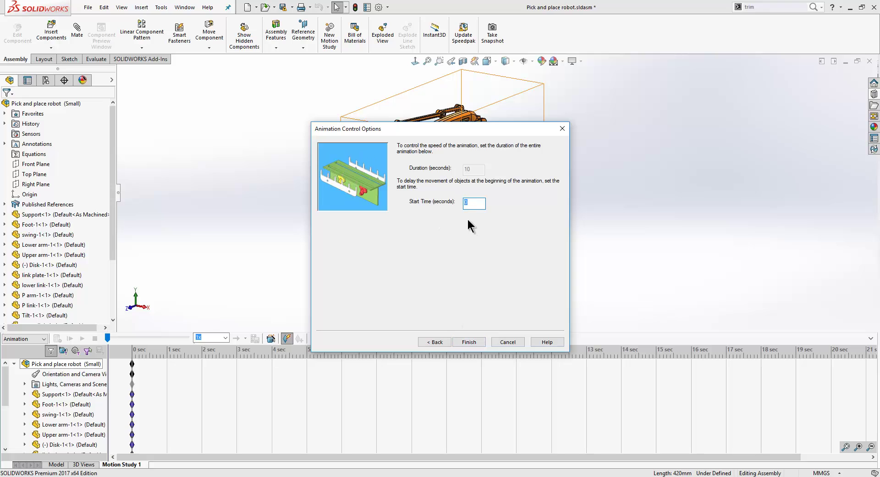
pyautogui.click(463, 343)
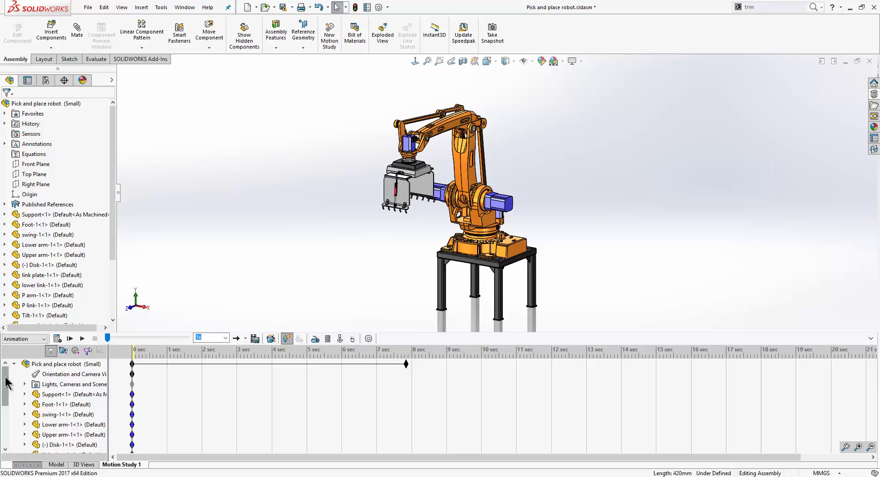
# Play Motion Study 1's robot animation to about 8 sec, then return to the Model tab
pyautogui.moveTo(6, 381); pyautogui.dragTo(6, 431)
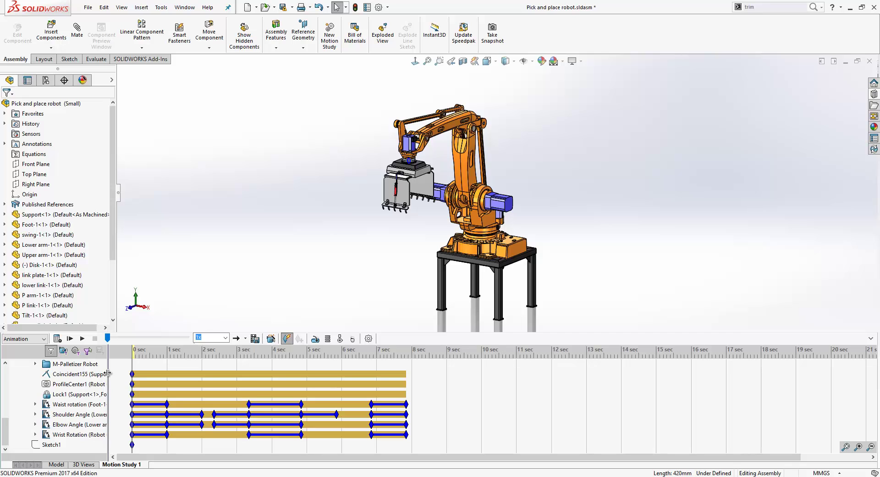
pyautogui.click(83, 339)
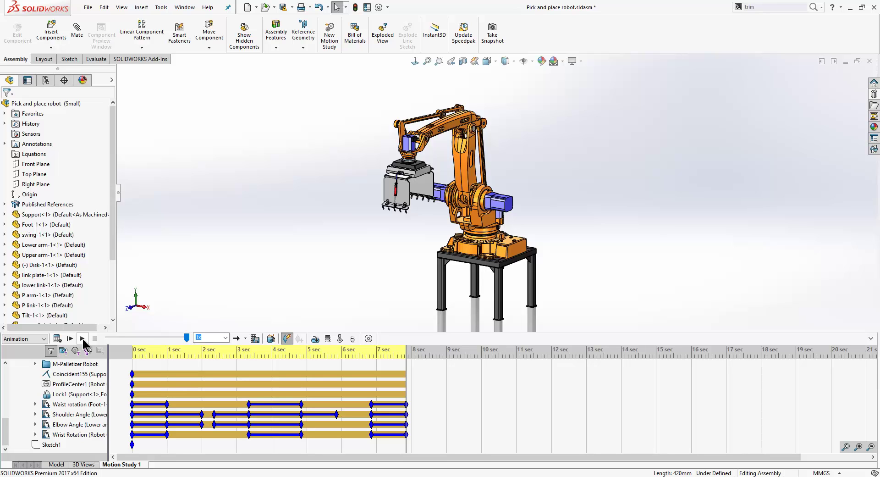
pyautogui.click(55, 464)
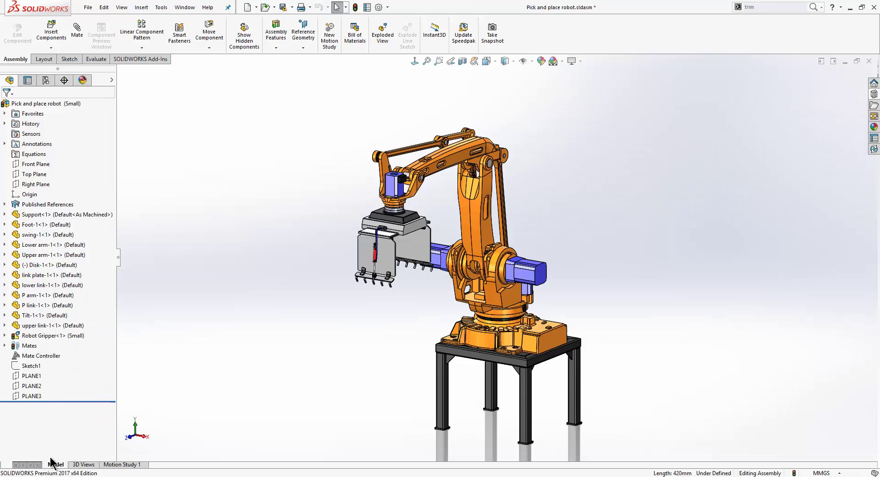
# Show the context menu of the Mate Controller feature in the FeatureManager tree
pyautogui.rightClick(42, 359)
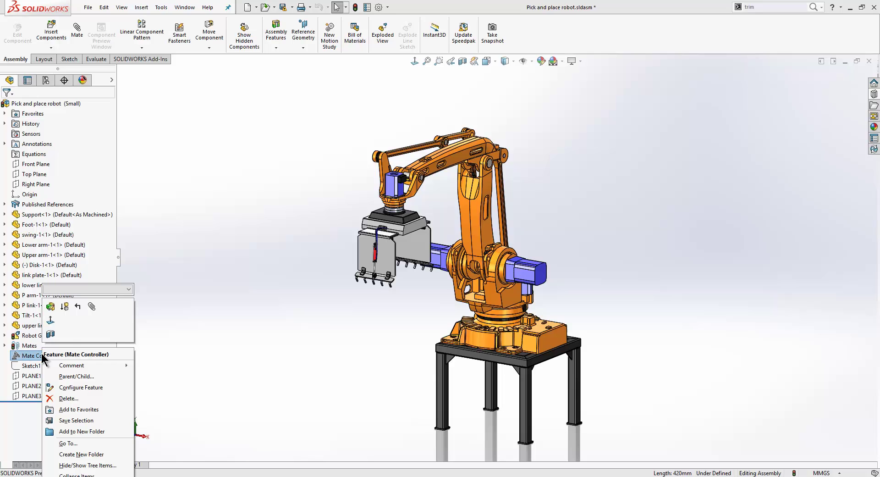
# Edit the Mate Controller and add a configuration from the Home position
pyautogui.click(53, 307)
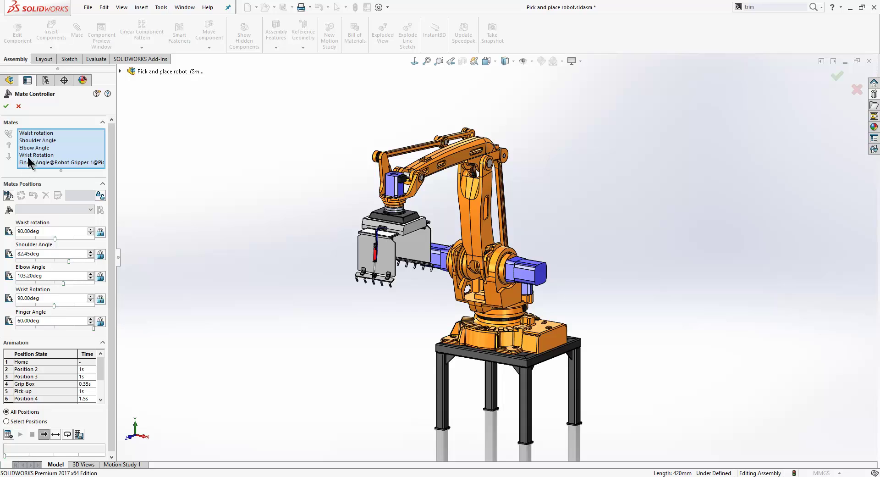
pyautogui.click(75, 210)
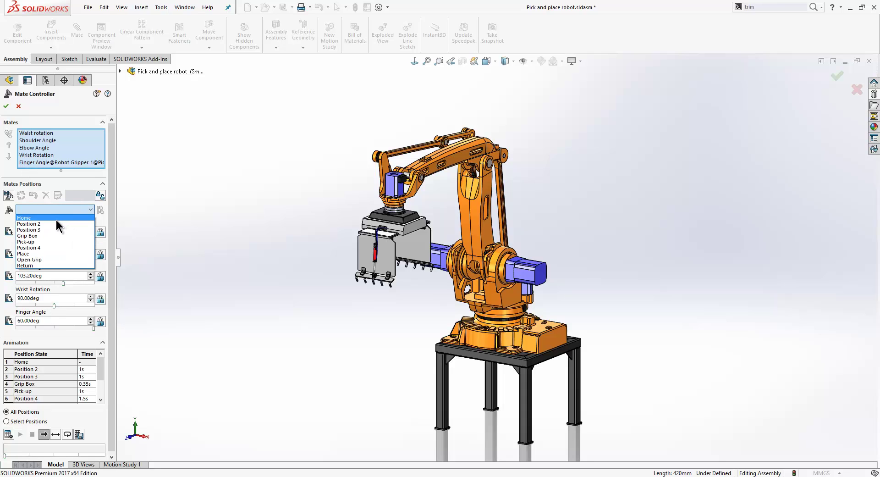
pyautogui.click(57, 220)
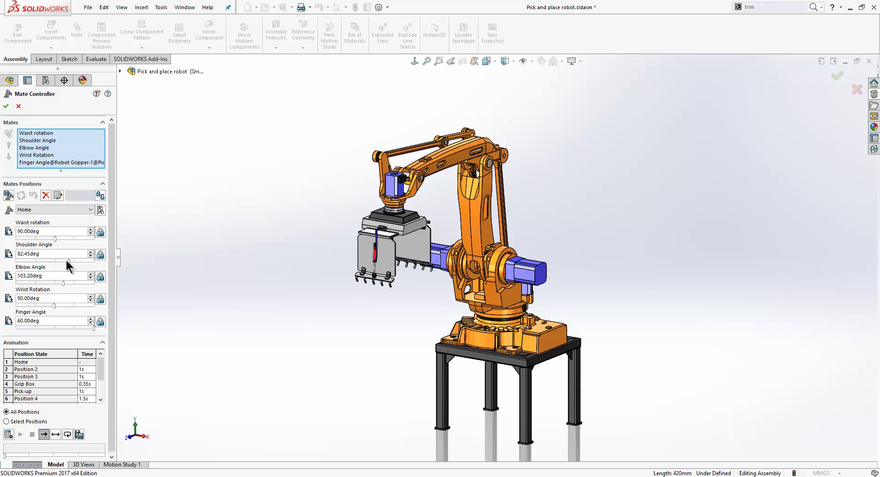
pyautogui.click(101, 210)
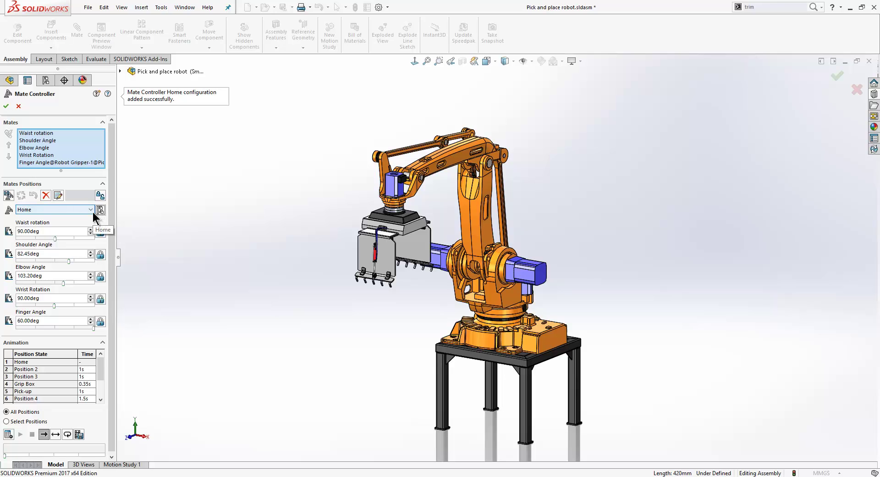
# Add configurations from the Pick-up and Open Grip positions and accept the Mate Controller
pyautogui.click(91, 211)
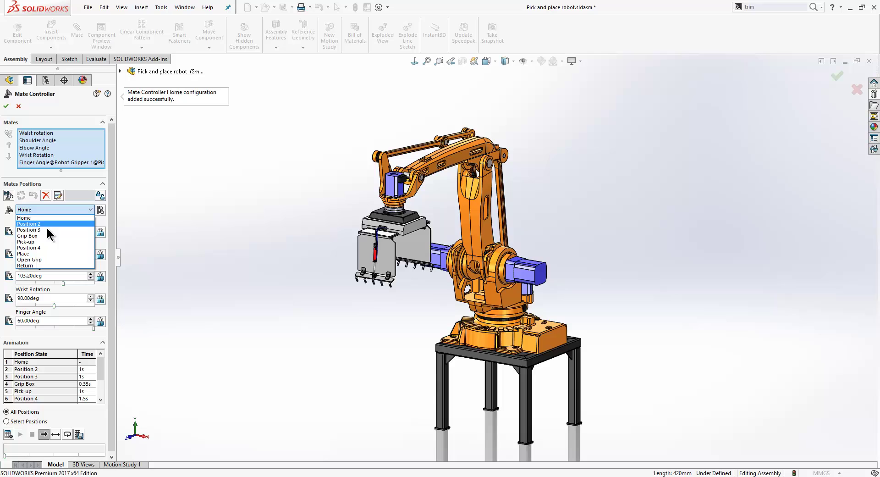
pyautogui.click(41, 241)
pyautogui.click(101, 211)
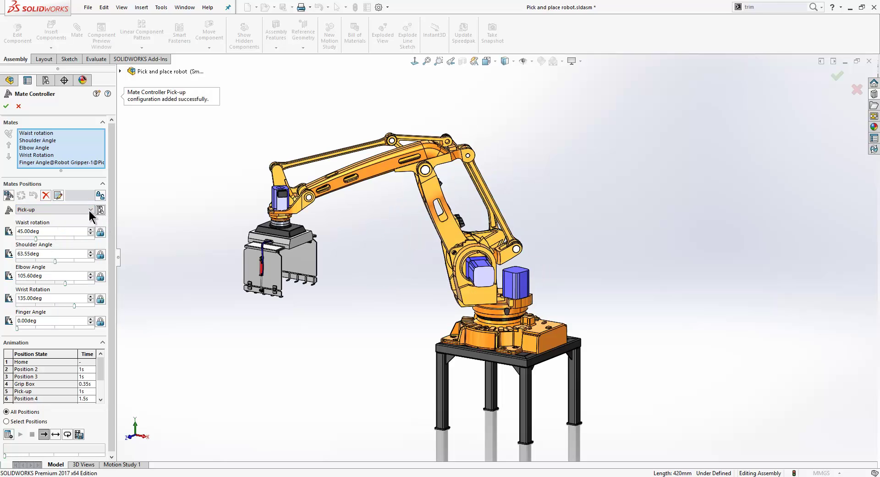
pyautogui.click(86, 210)
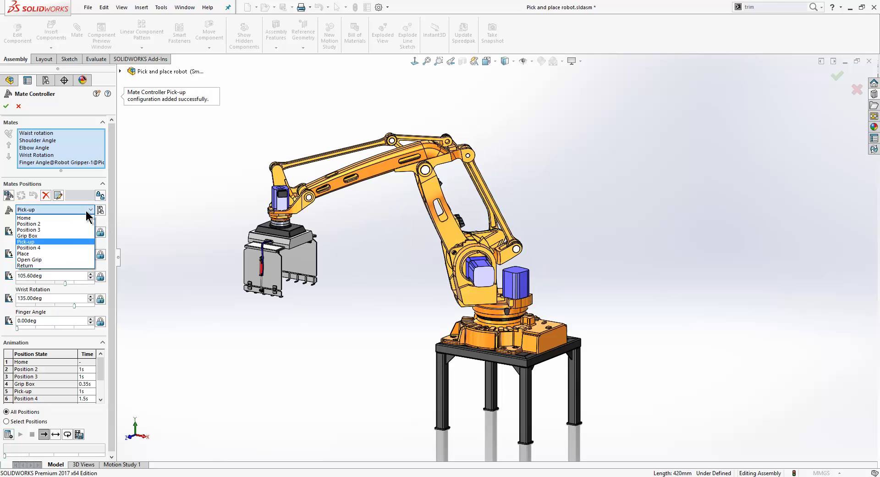
pyautogui.click(71, 259)
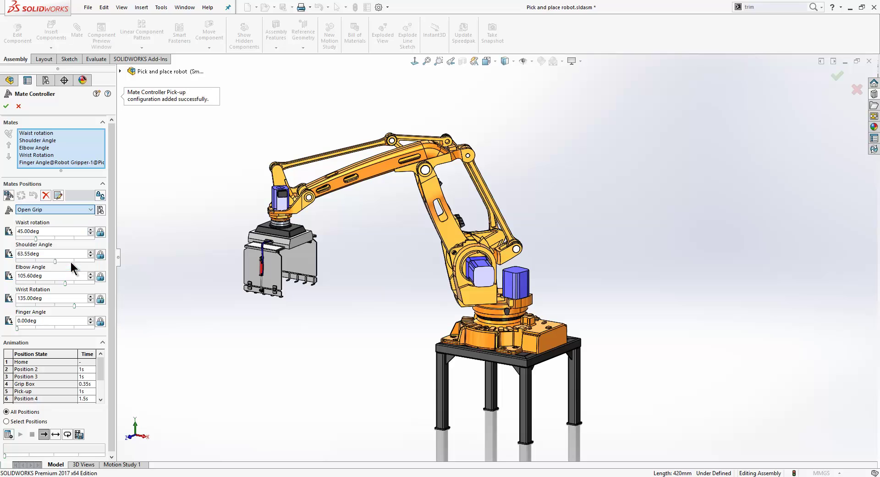
pyautogui.click(100, 209)
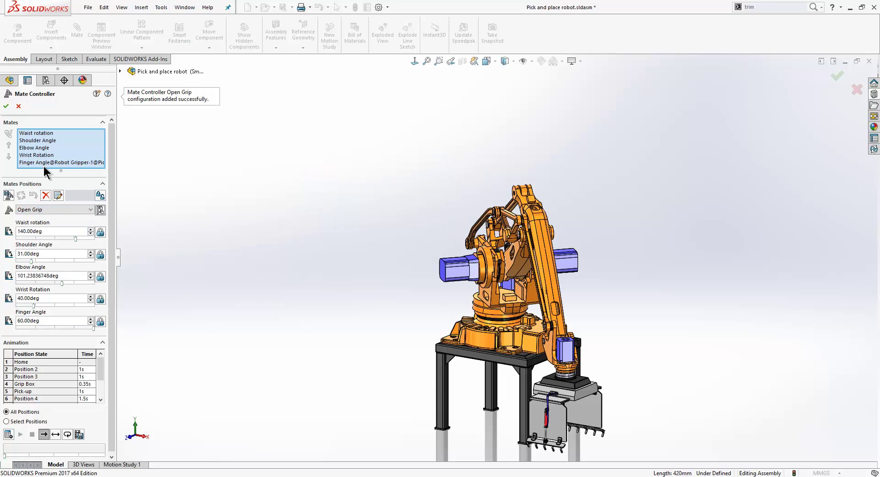
pyautogui.click(5, 106)
# Activate Mate Controller Home, Pick-up, then Open Grip configurations, and return to the assembly tree
pyautogui.click(41, 82)
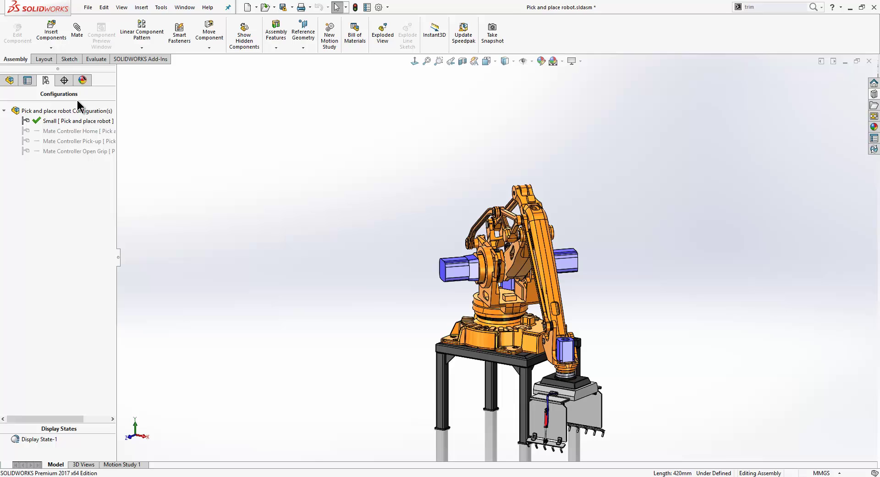
pyautogui.doubleClick(94, 131)
pyautogui.doubleClick(96, 142)
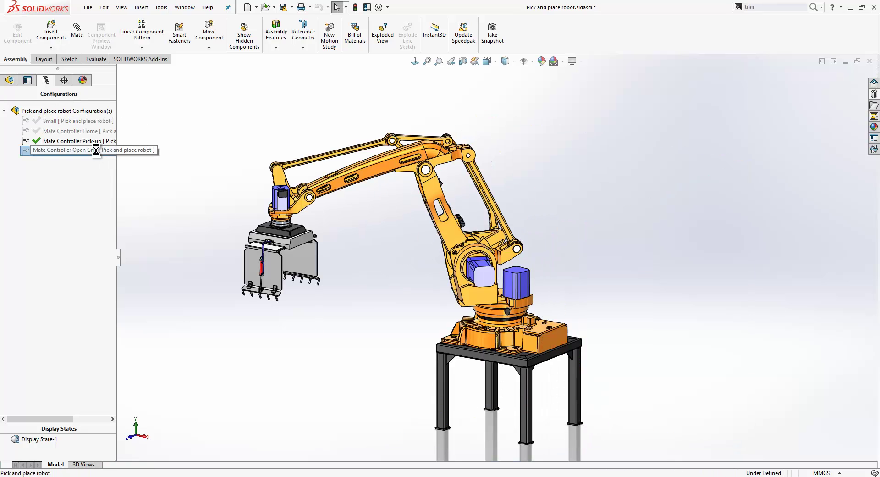
pyautogui.doubleClick(95, 152)
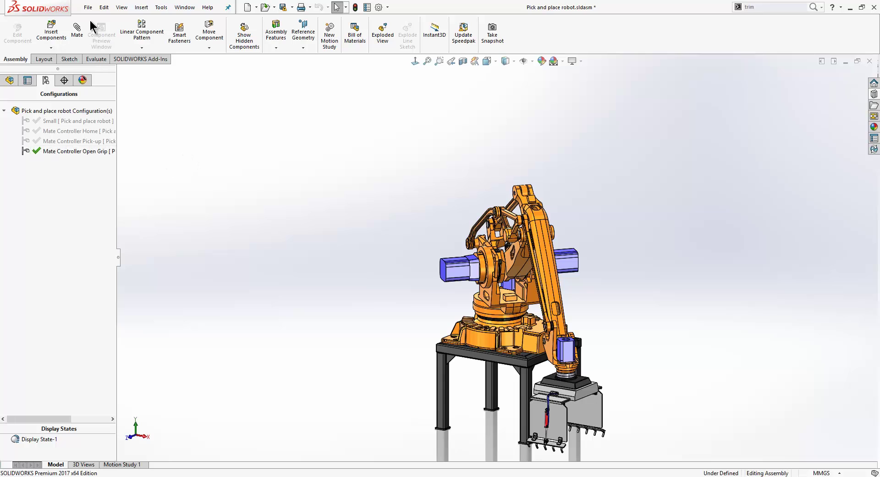
pyautogui.click(13, 82)
pyautogui.rightClick(24, 107)
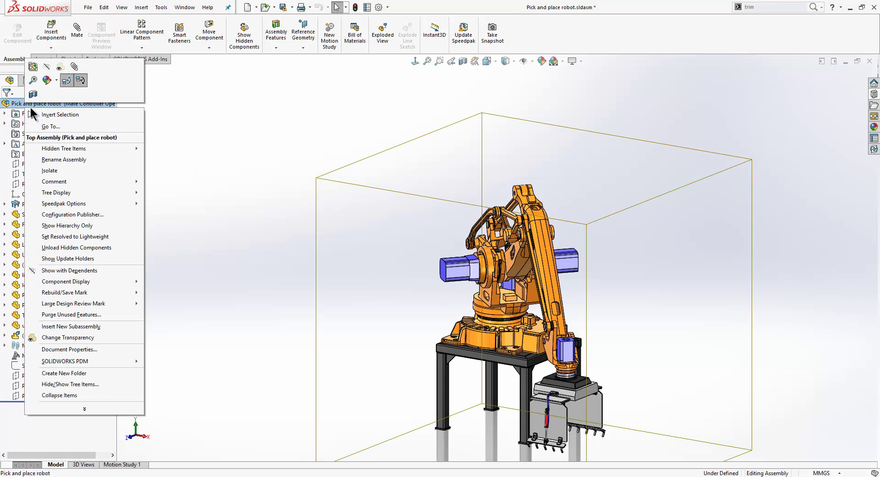
# In the robot drawing, set the bottom-left view's reference configuration to Mate Controller Home
pyautogui.click(33, 73)
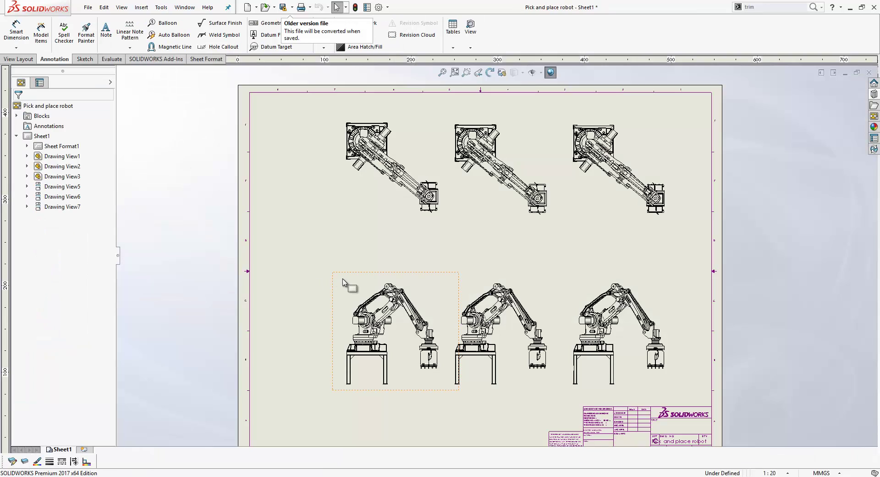
pyautogui.click(344, 280)
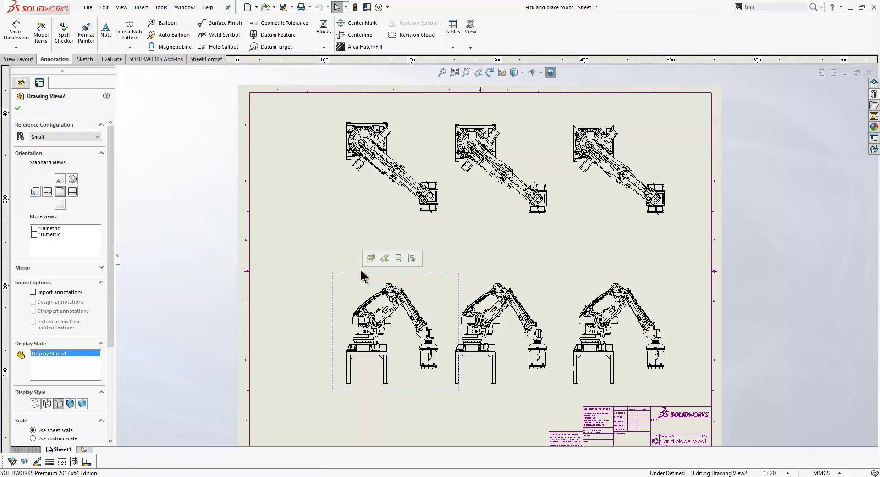
pyautogui.click(46, 136)
pyautogui.click(51, 146)
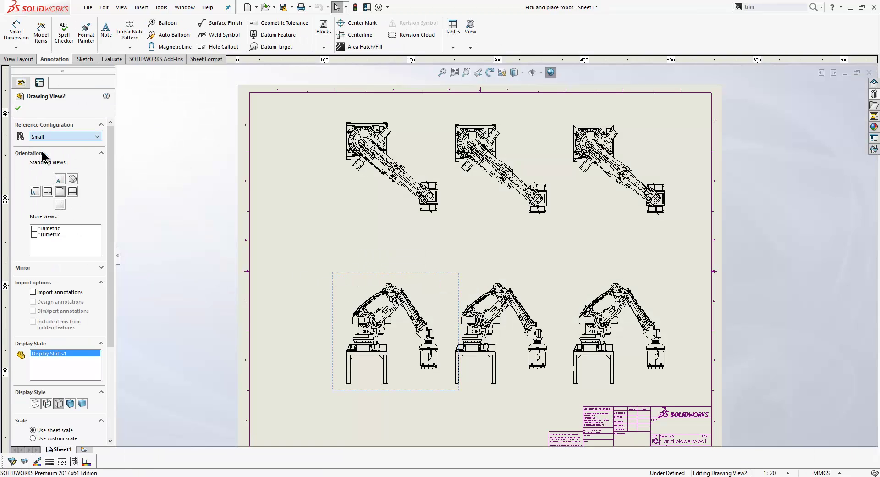
pyautogui.click(19, 109)
# Set the bottom-middle view's reference configuration to Mate Controller Pick-up
pyautogui.click(463, 310)
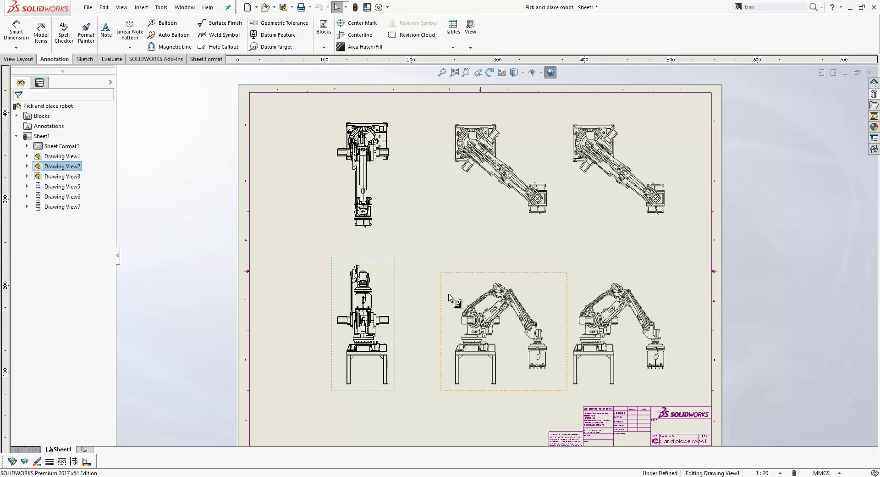
pyautogui.click(58, 137)
pyautogui.click(57, 149)
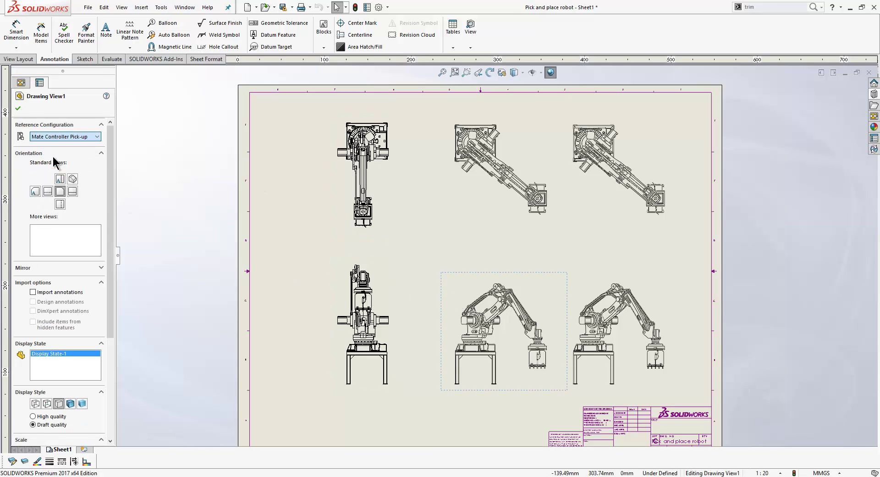
pyautogui.click(18, 109)
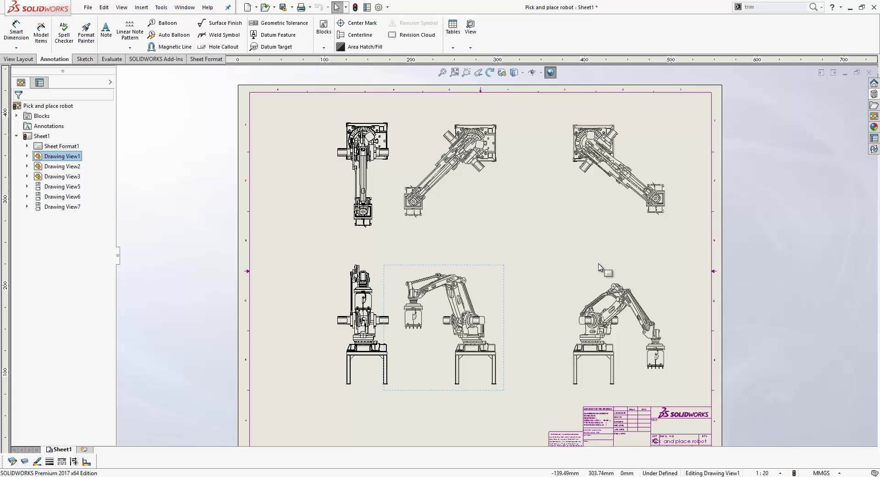
# Set the bottom-right view's reference configuration to Mate Controller Open Grip
pyautogui.click(601, 287)
pyautogui.click(69, 137)
pyautogui.click(57, 148)
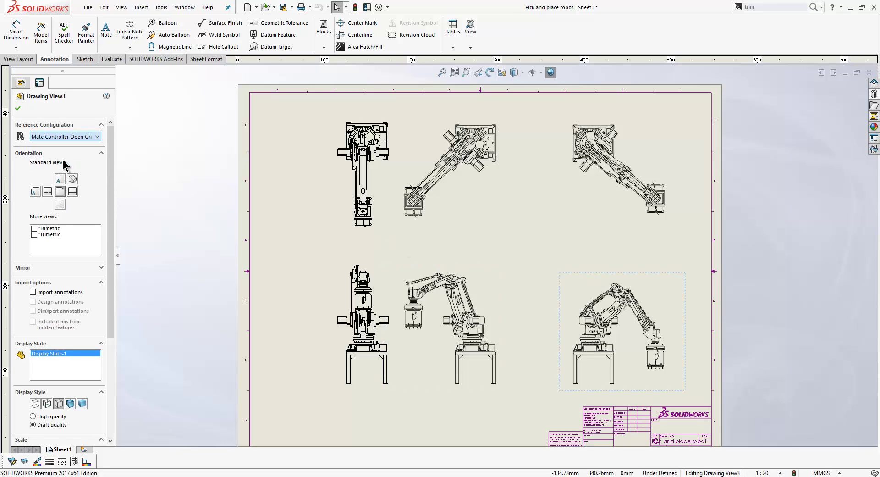